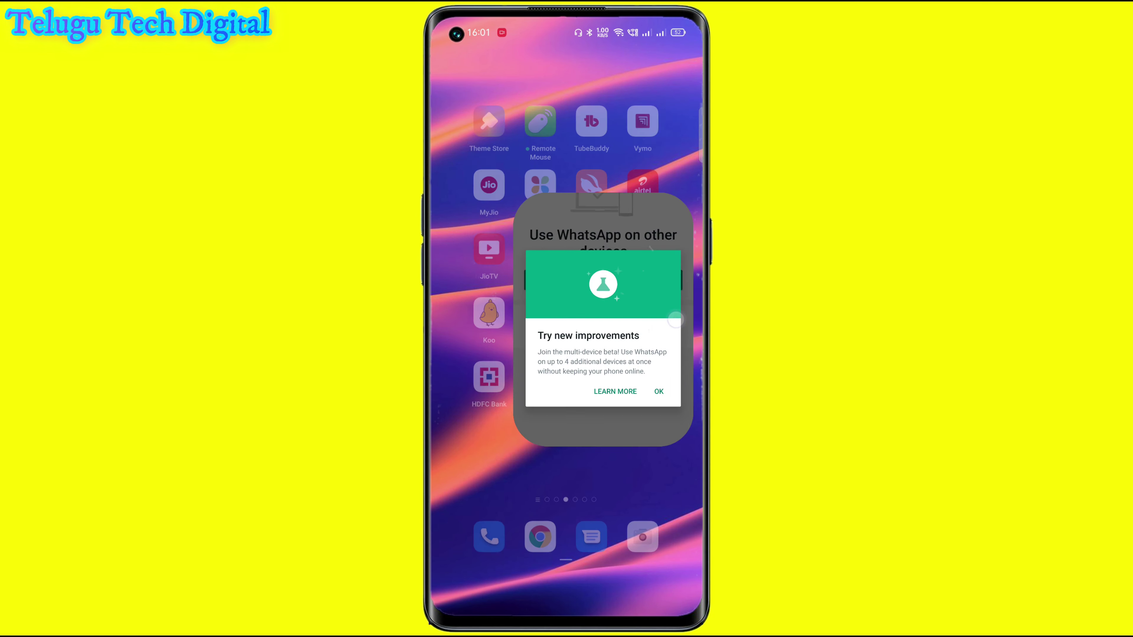
Dismiss the beta prompt and open the Multi-device beta page from Linked devices.
left_click(450, 63)
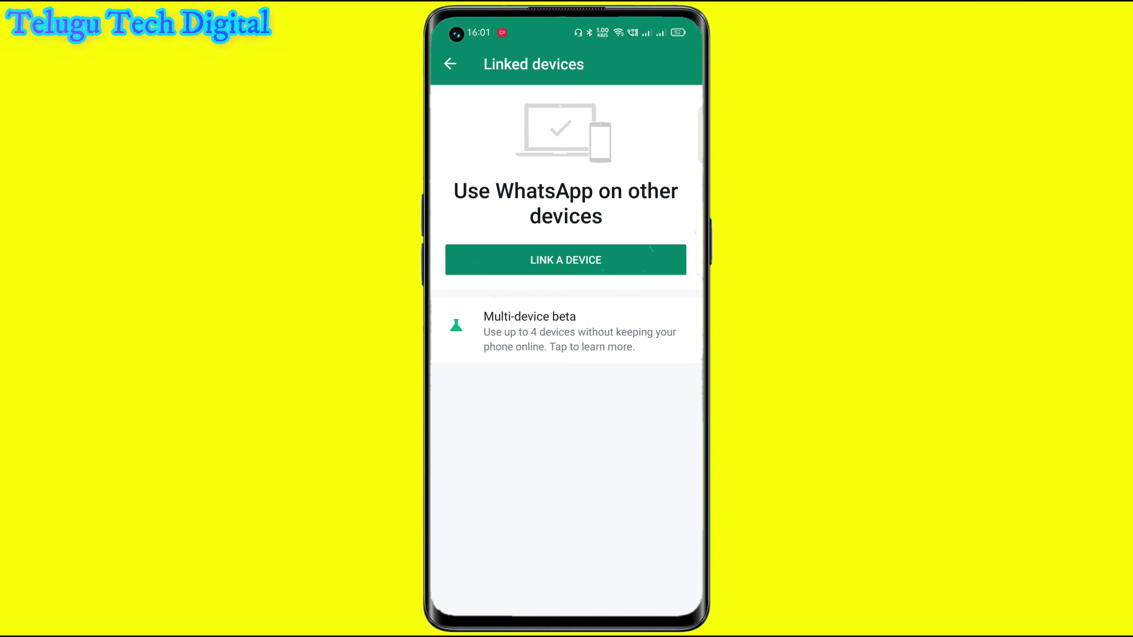
left_click(450, 64)
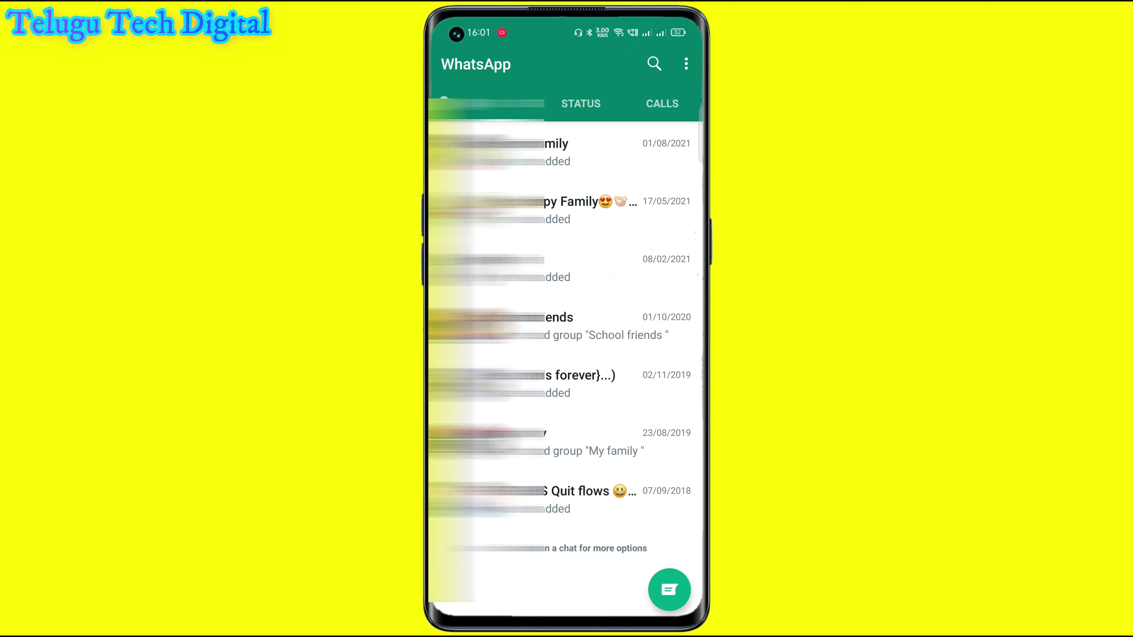
left_click(686, 63)
left_click(665, 247)
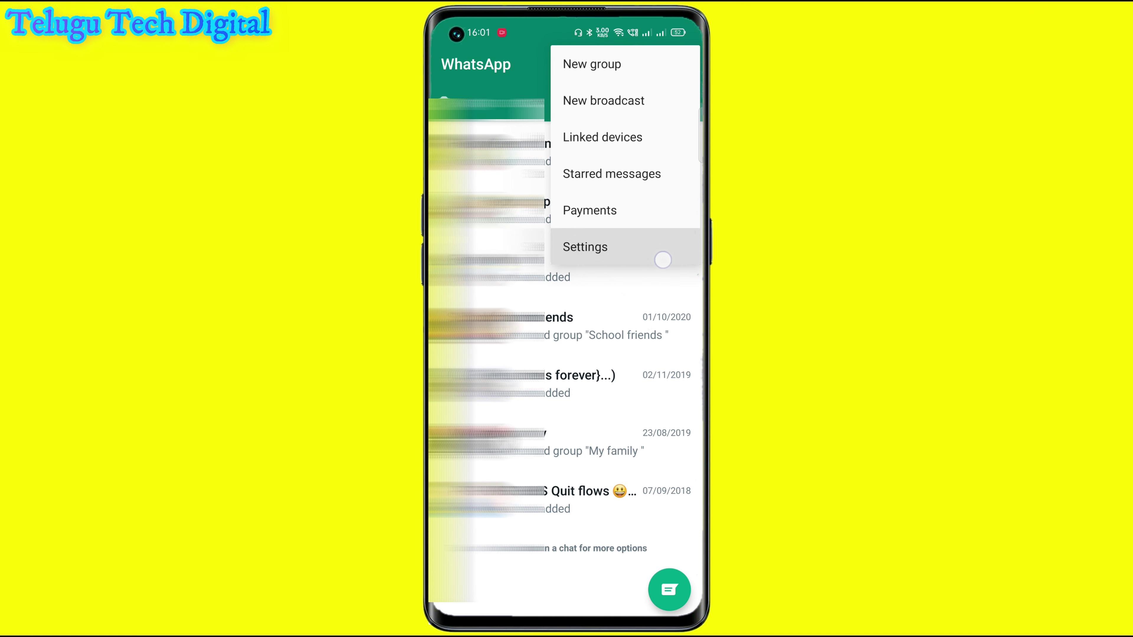
left_click(622, 146)
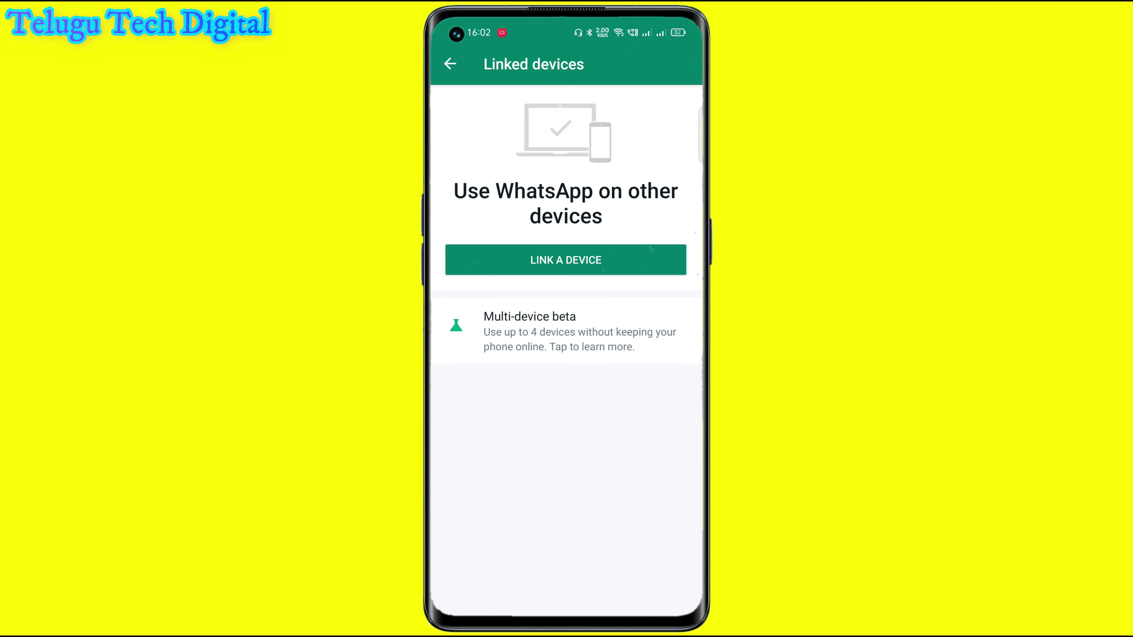
left_click(602, 332)
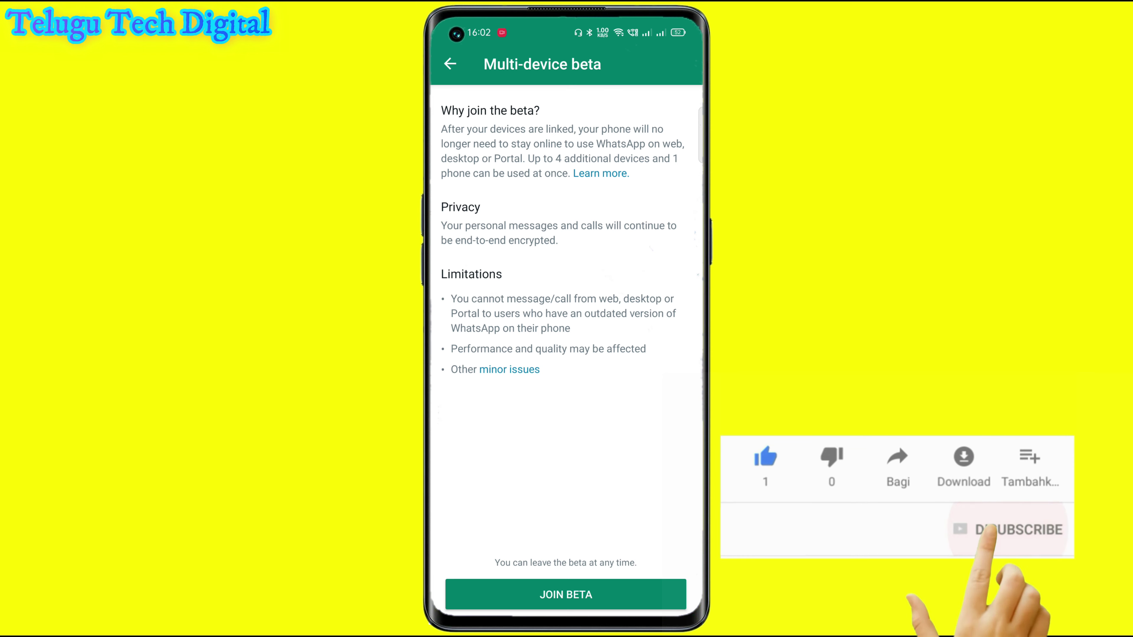
Join the multi-device beta and return to the Linked devices page.
left_click(628, 406)
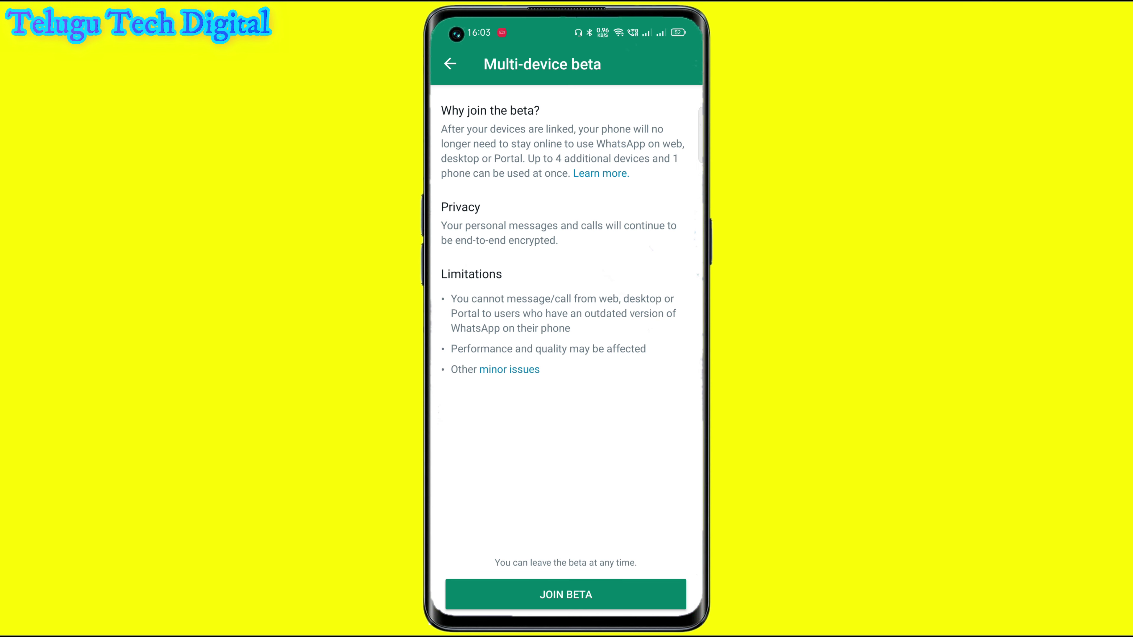
left_click(566, 594)
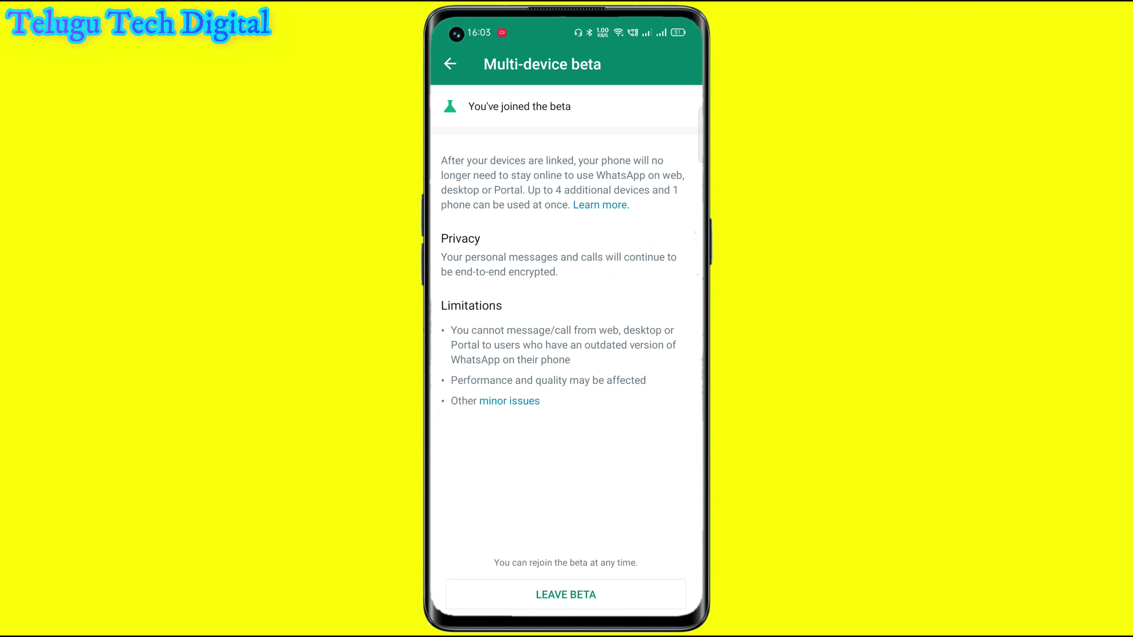
left_click(449, 64)
Start linking a new device and allow WhatsApp camera access for QR scanning.
left_click(538, 261)
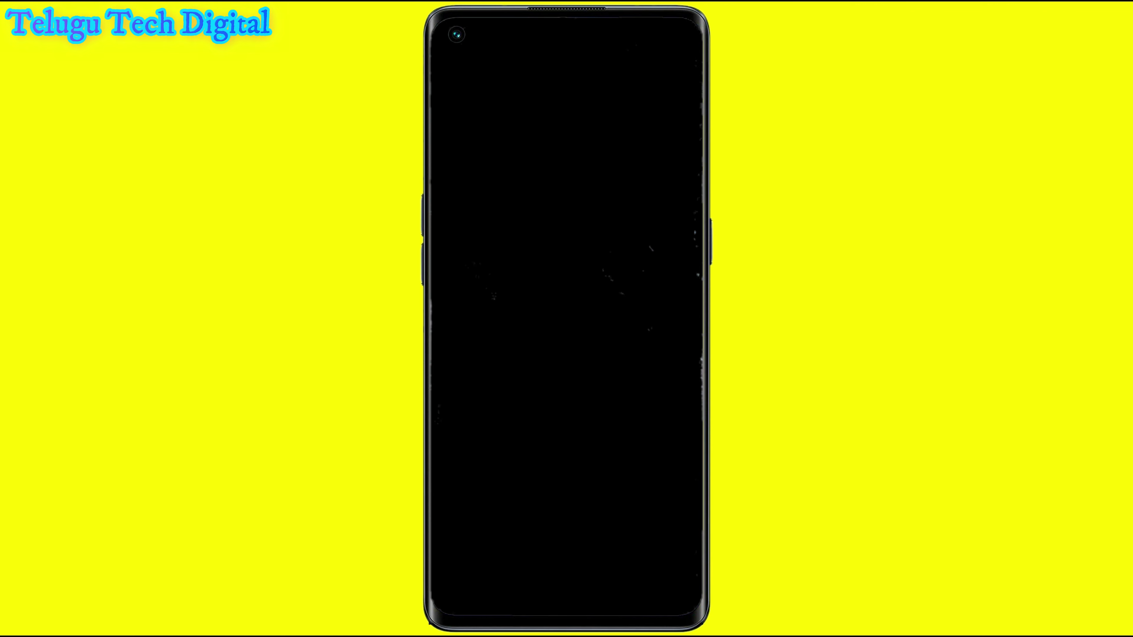
left_click(567, 496)
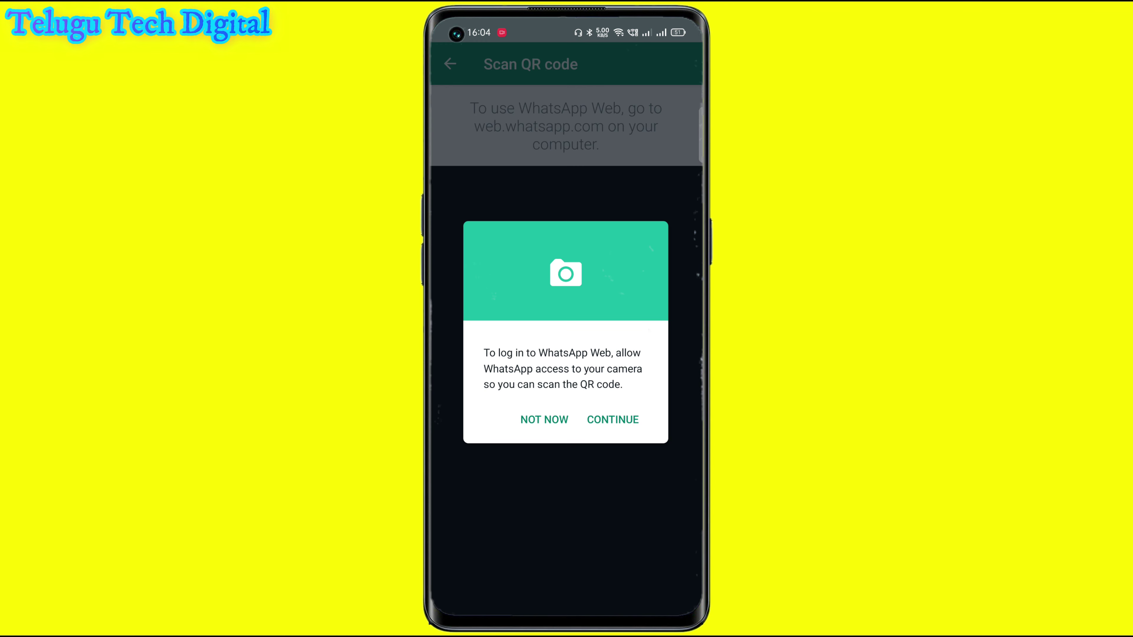
left_click(612, 419)
left_click(566, 334)
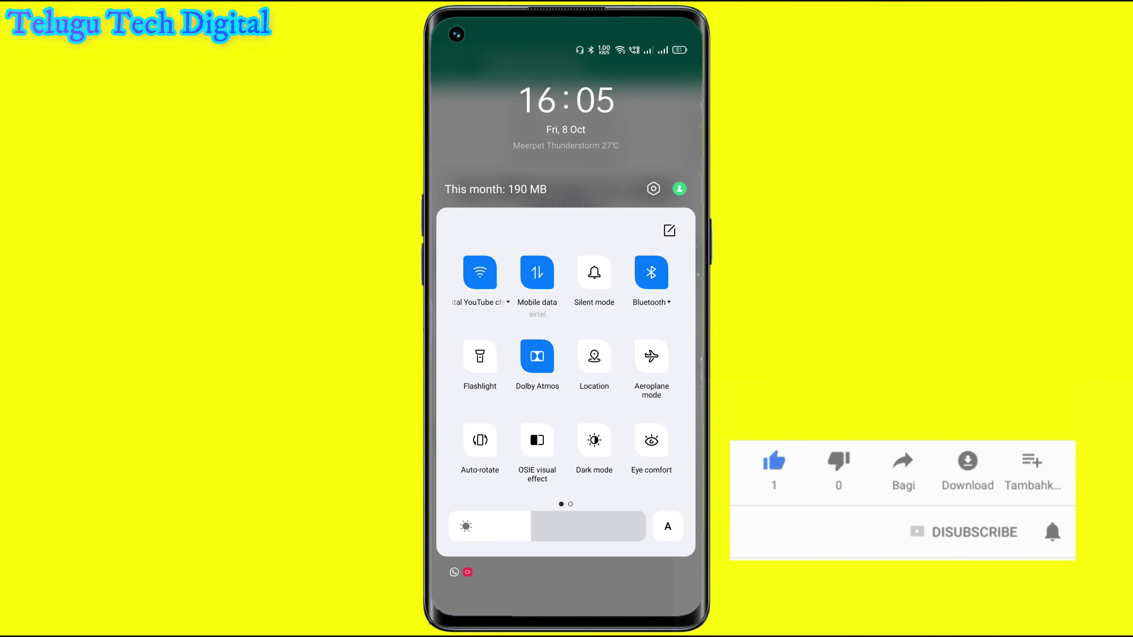
Turn off Wi-Fi and mobile data in quick settings, then collapse the panel.
left_click(480, 272)
left_click(537, 273)
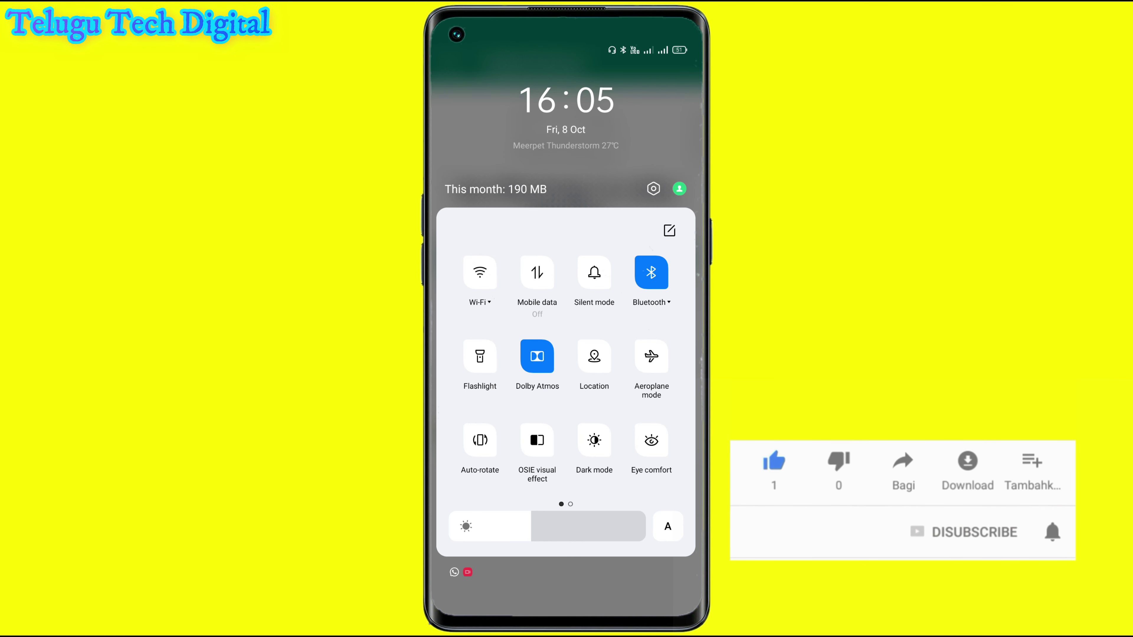
left_click_drag(488, 348, 487, 179)
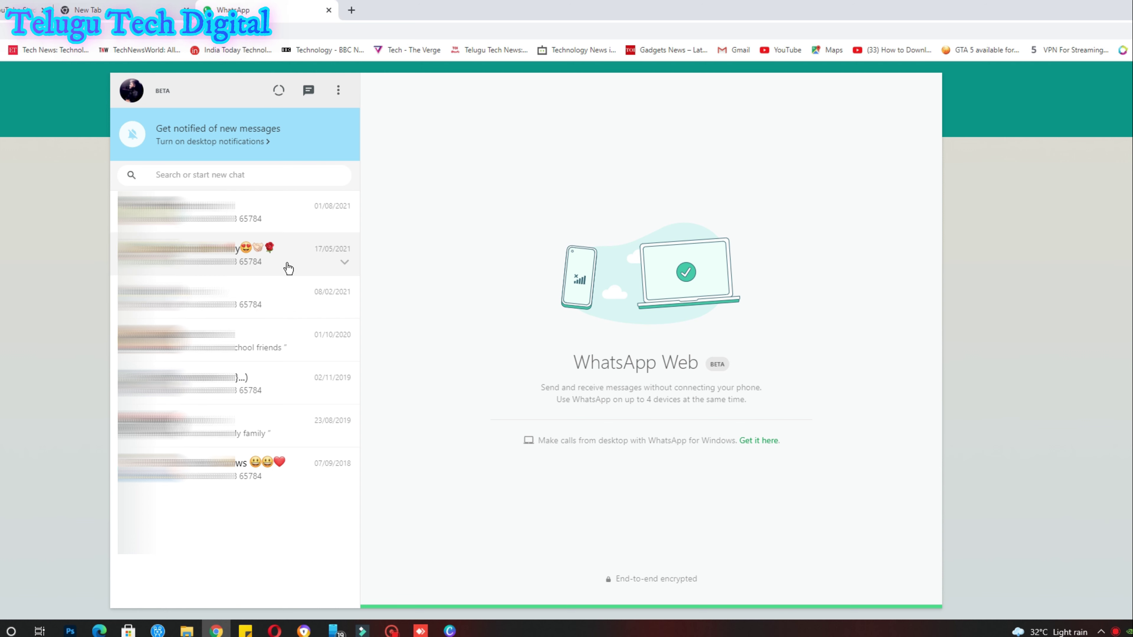
Search chats for 'air' and open the My Airtel Number chat.
left_click(259, 177)
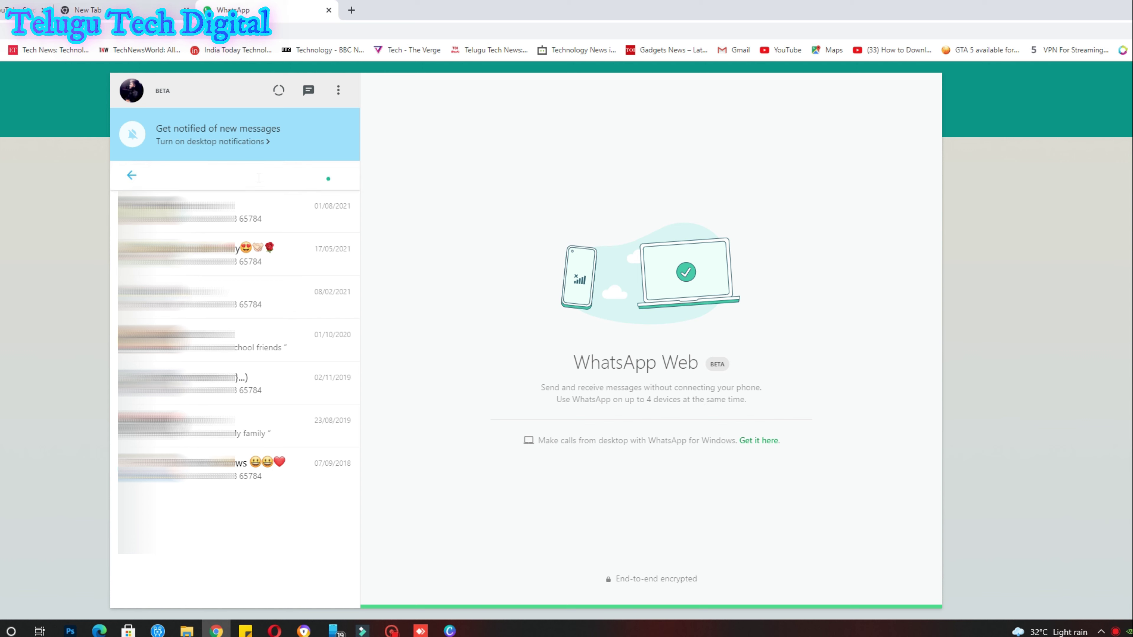
type("air")
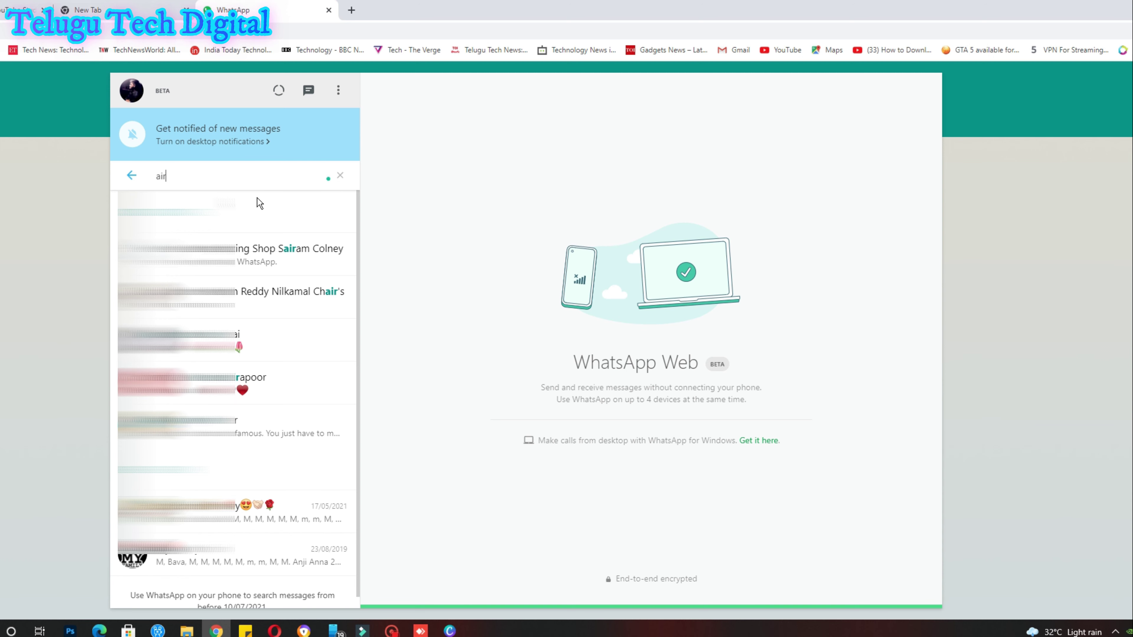
left_click(236, 425)
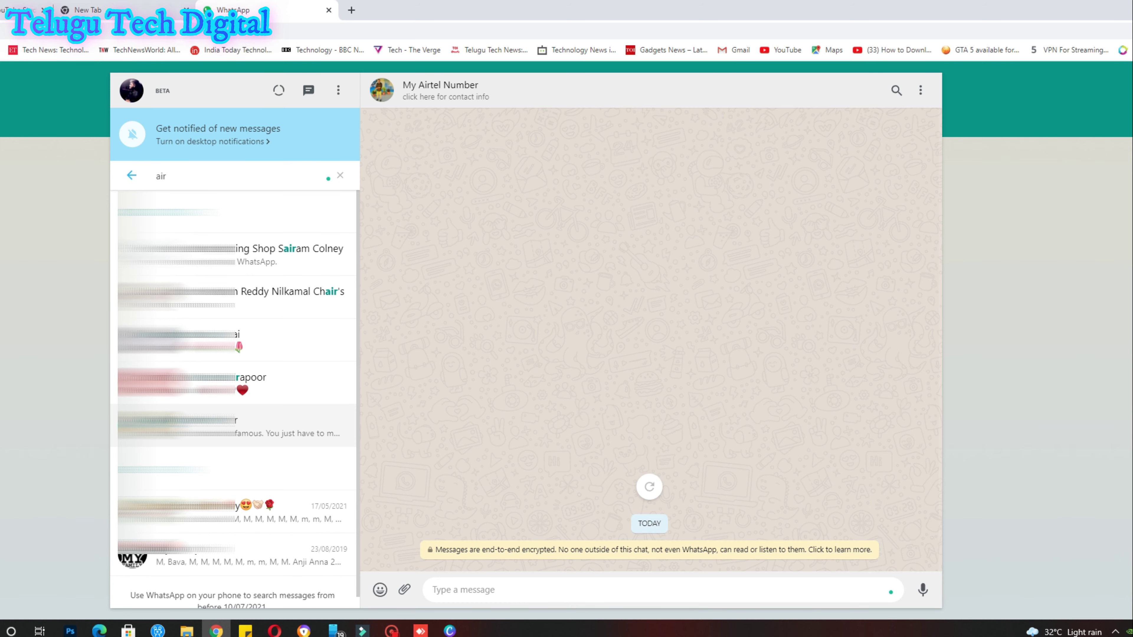
Send four messages: 'hiii', 'hiii', 'hiiiii' and 'hiiii'.
left_click(553, 590)
type("hiii")
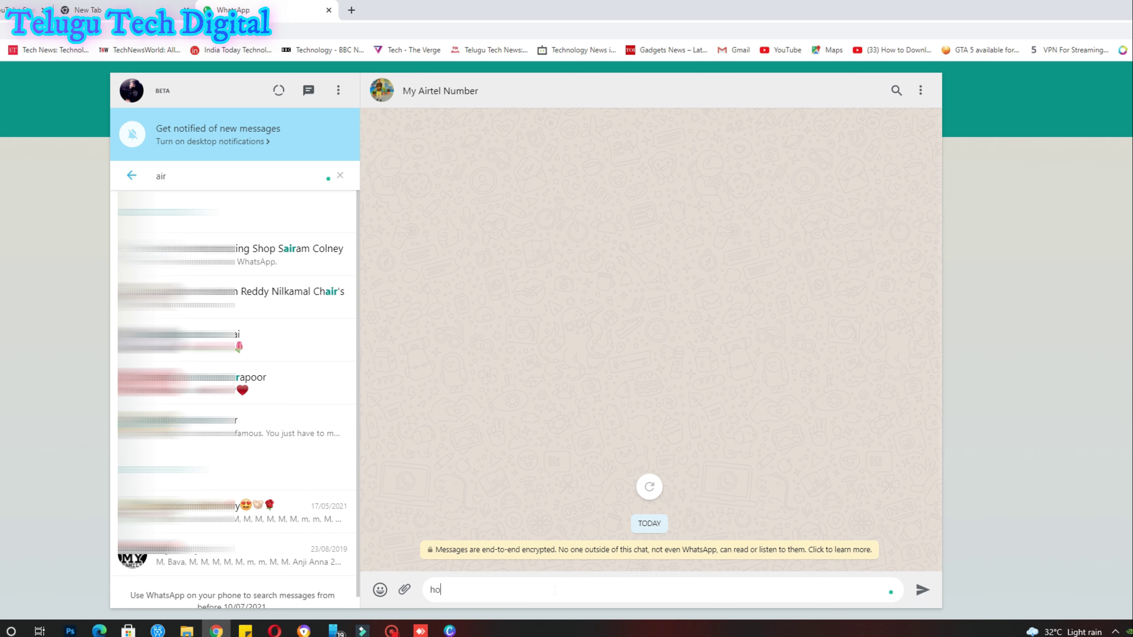
key("Return")
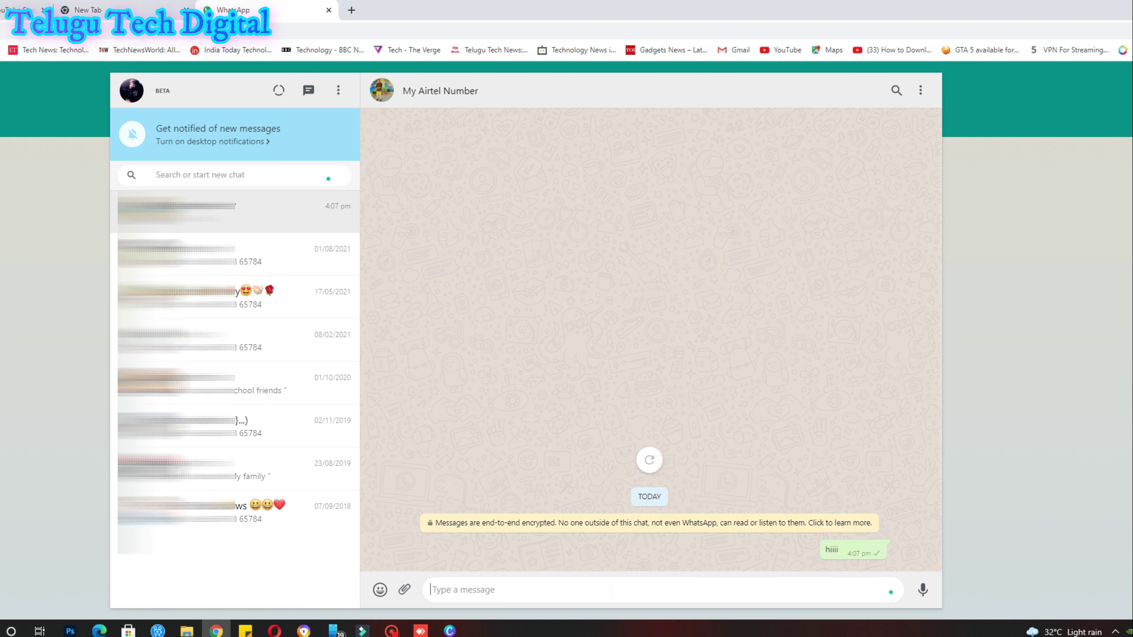
type("hiiii")
key("Return")
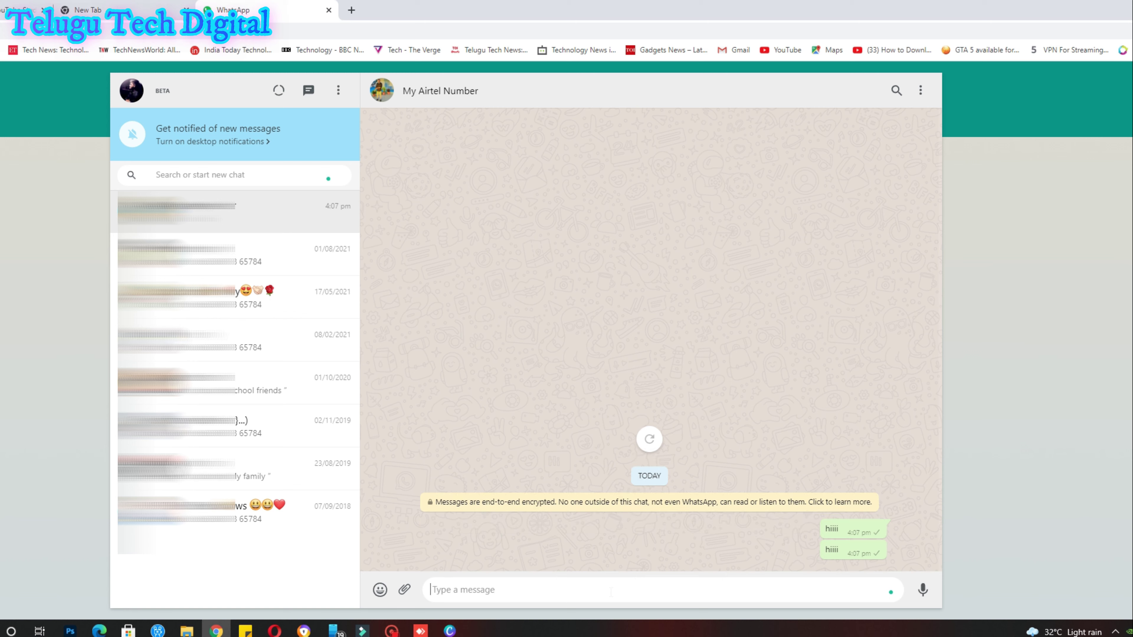
type("hiiiii")
key("Return")
type("hiiii")
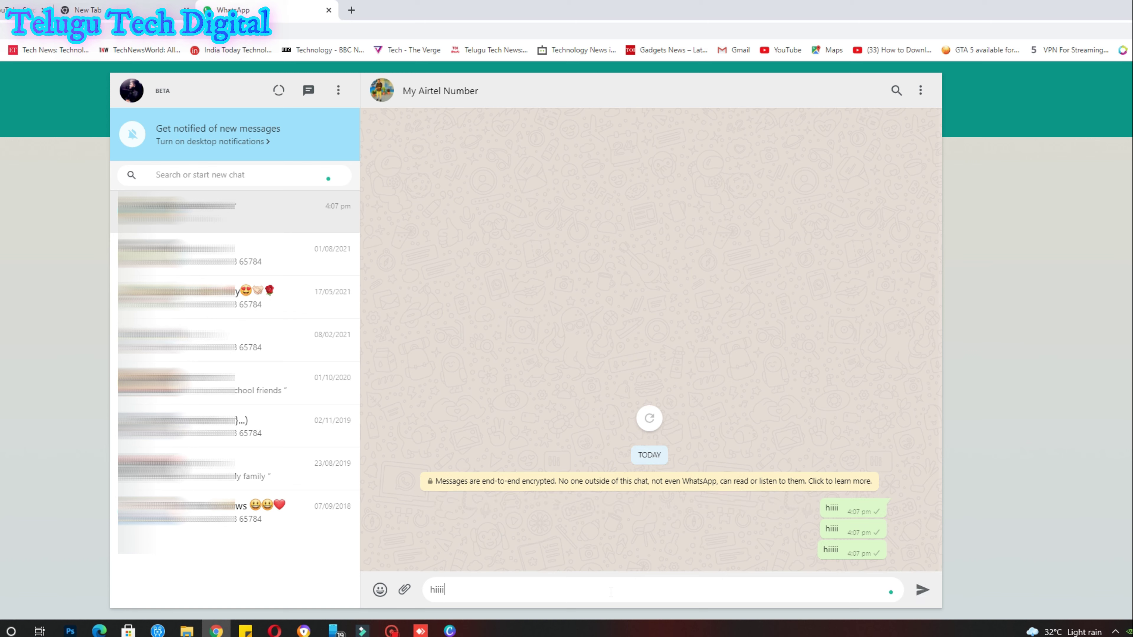
key("Return")
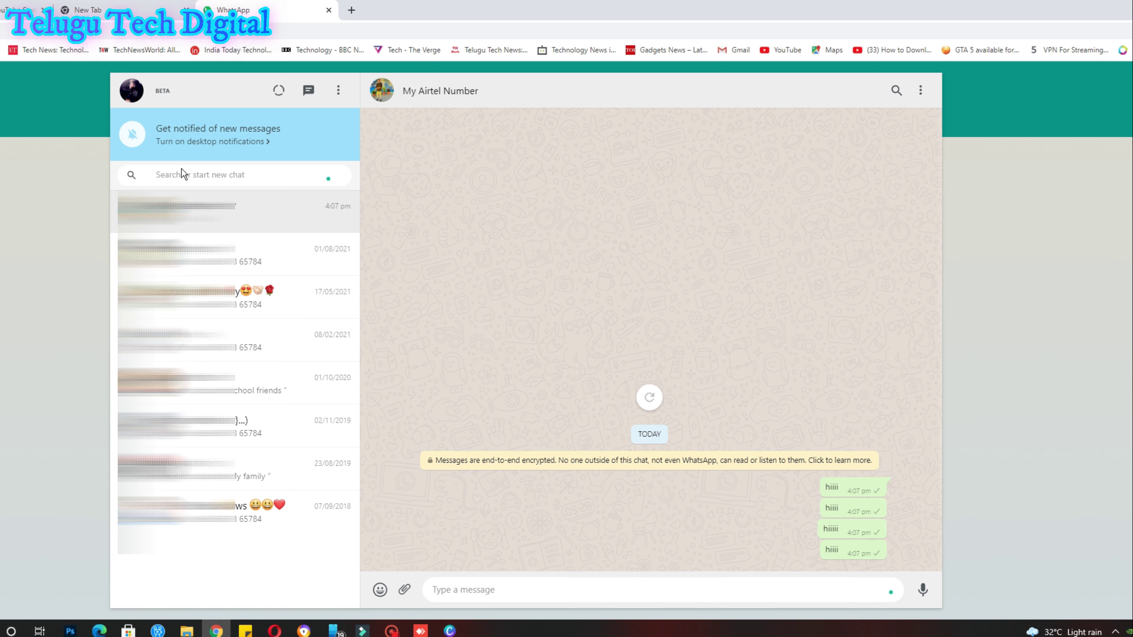
left_click(338, 90)
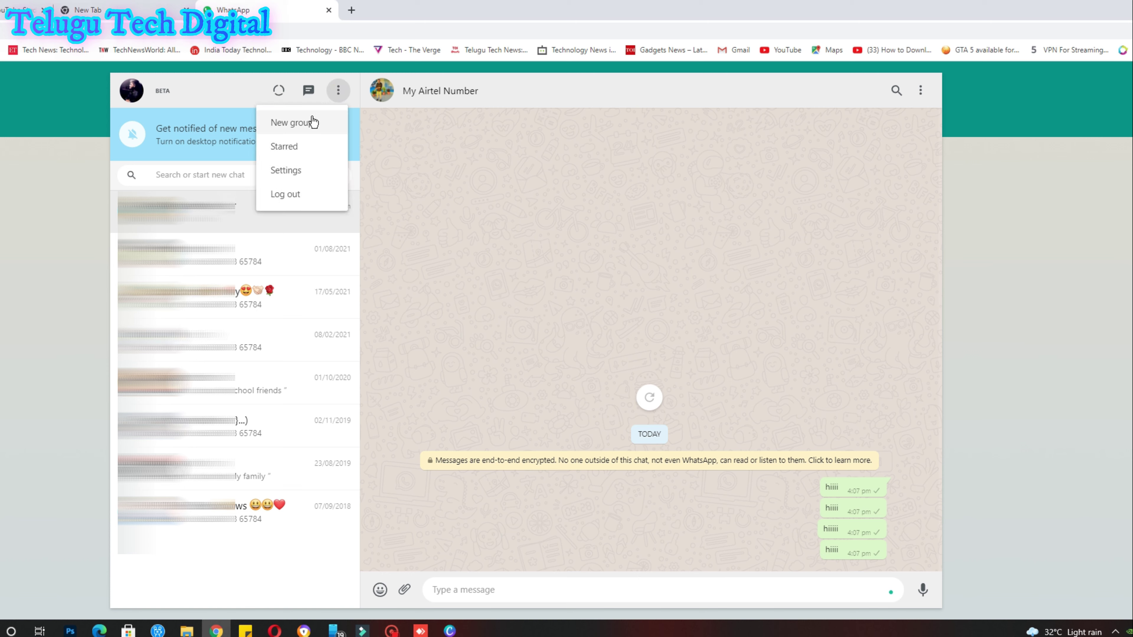
Open WhatsApp Web Settings and check the Blocked contacts list.
left_click(292, 178)
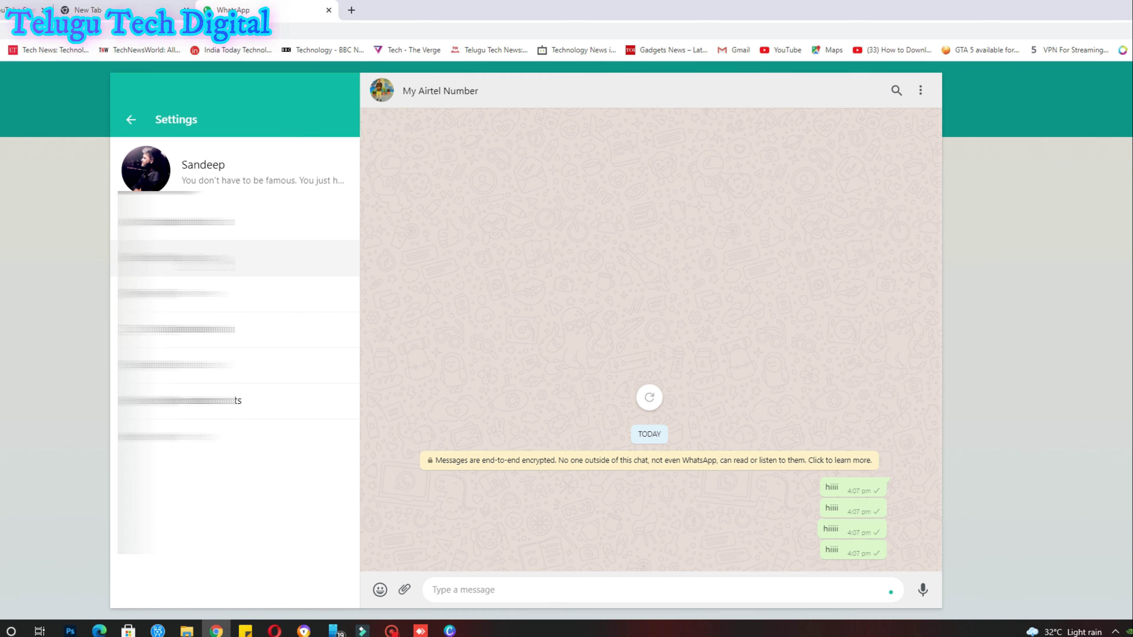
left_click(229, 375)
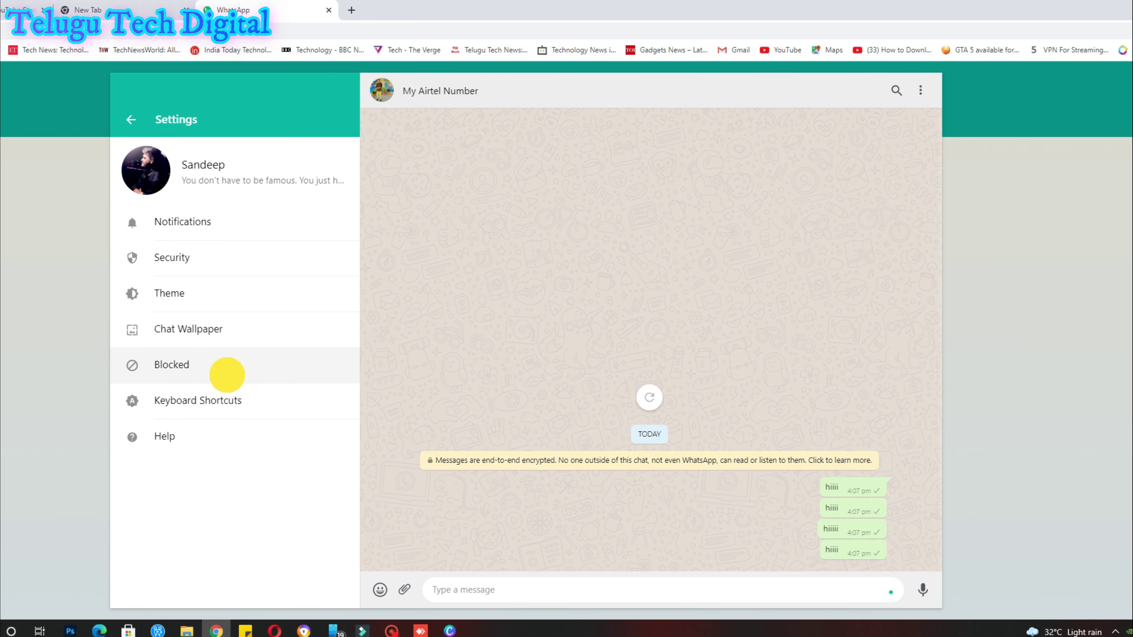
left_click(131, 119)
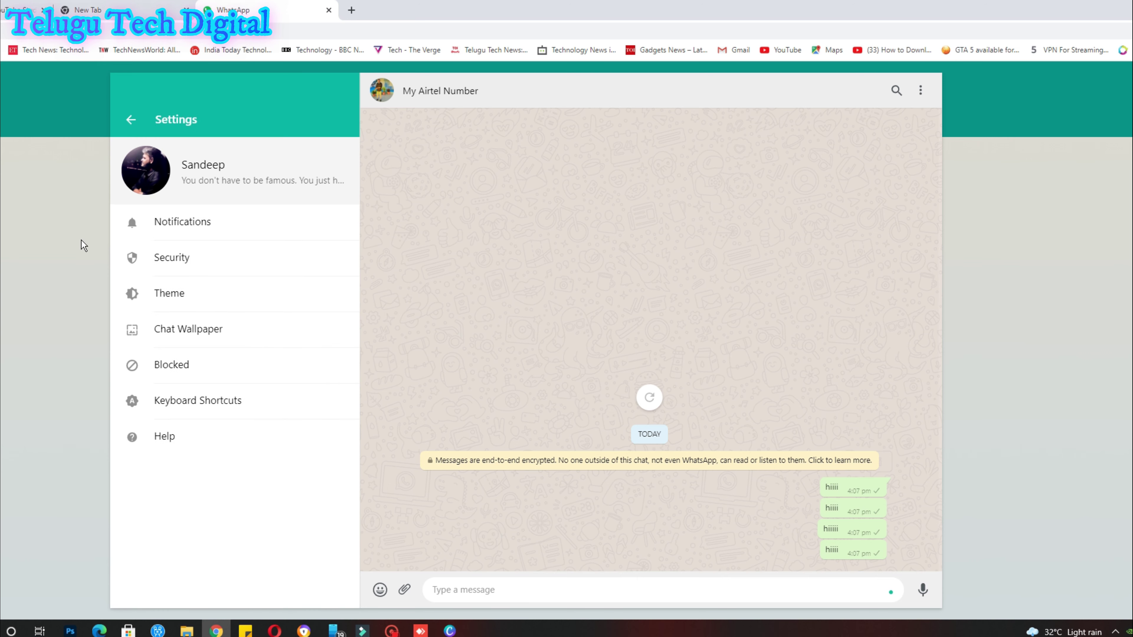
View and close the Keyboard Shortcuts list, then bring up the Theme choices.
left_click(179, 414)
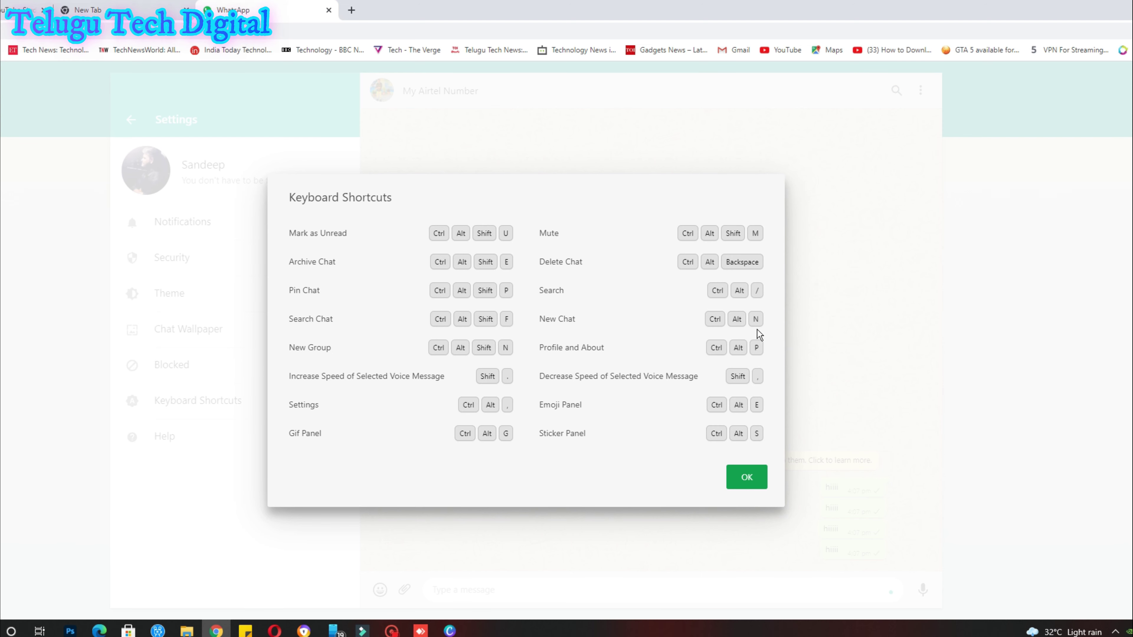
left_click(743, 483)
left_click(260, 292)
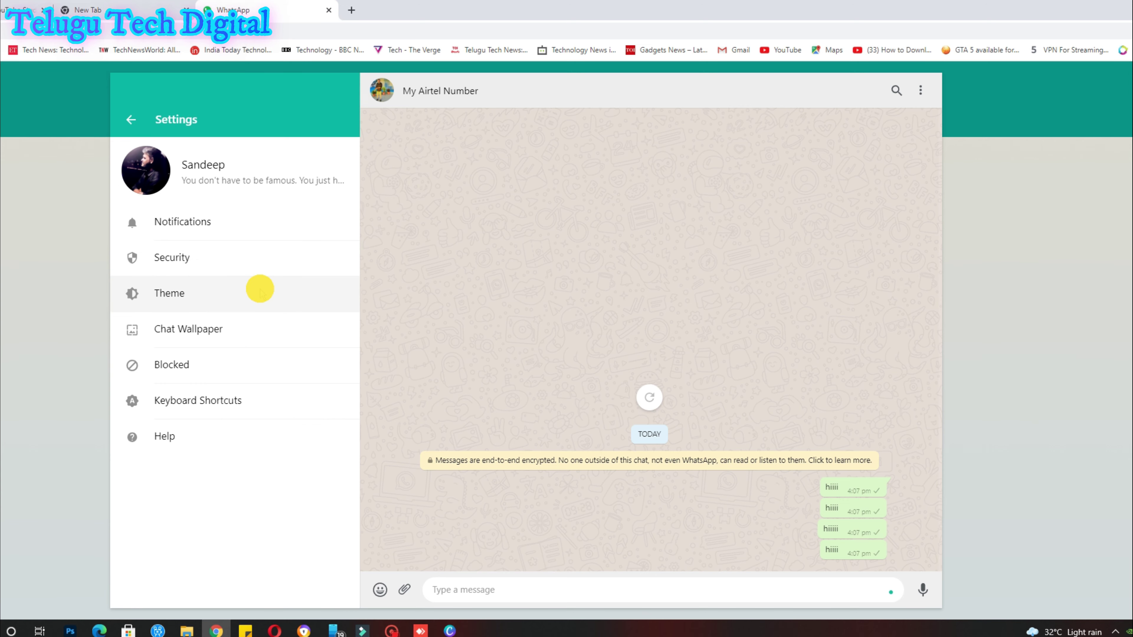
Keep the System default theme and restore the Default wallpaper after previewing green.
left_click(613, 389)
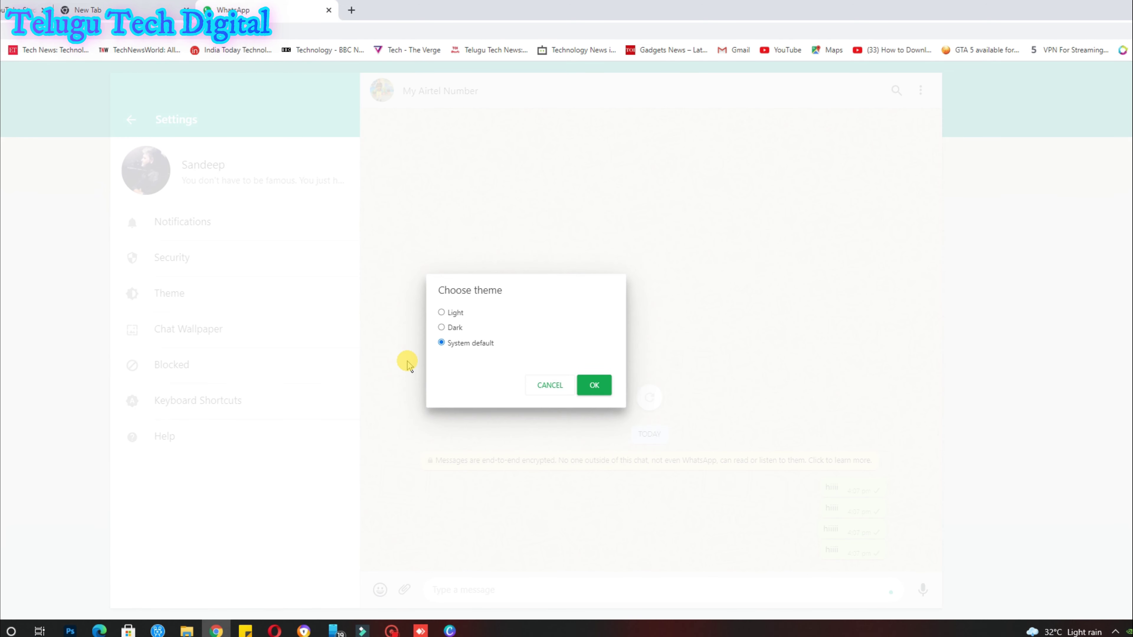
left_click(199, 339)
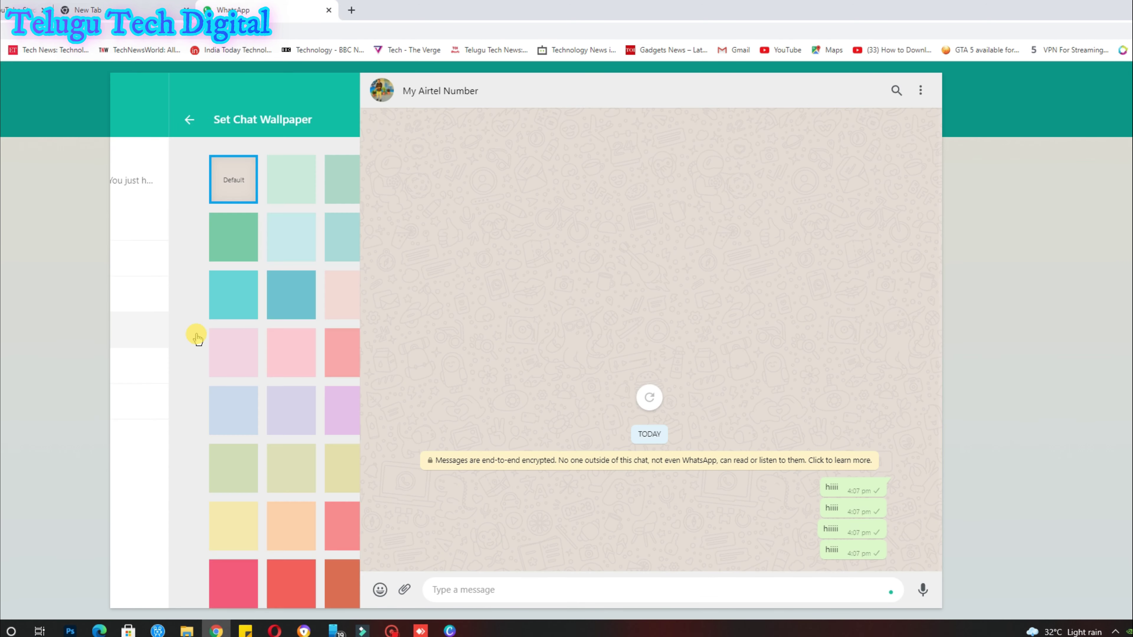
left_click(216, 177)
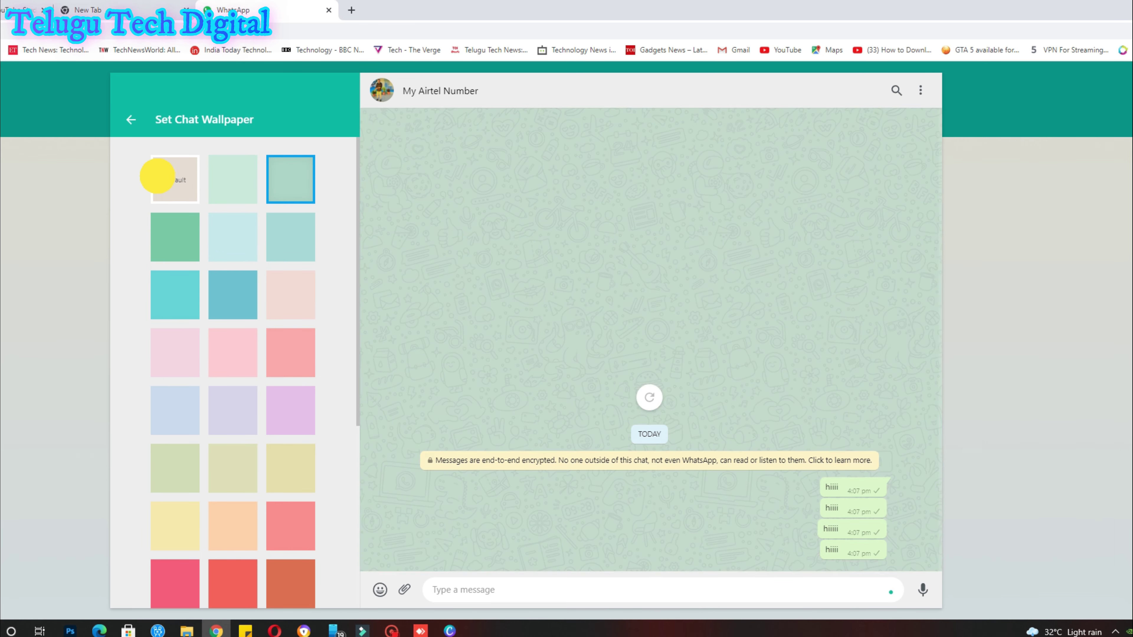
left_click(158, 178)
left_click(130, 119)
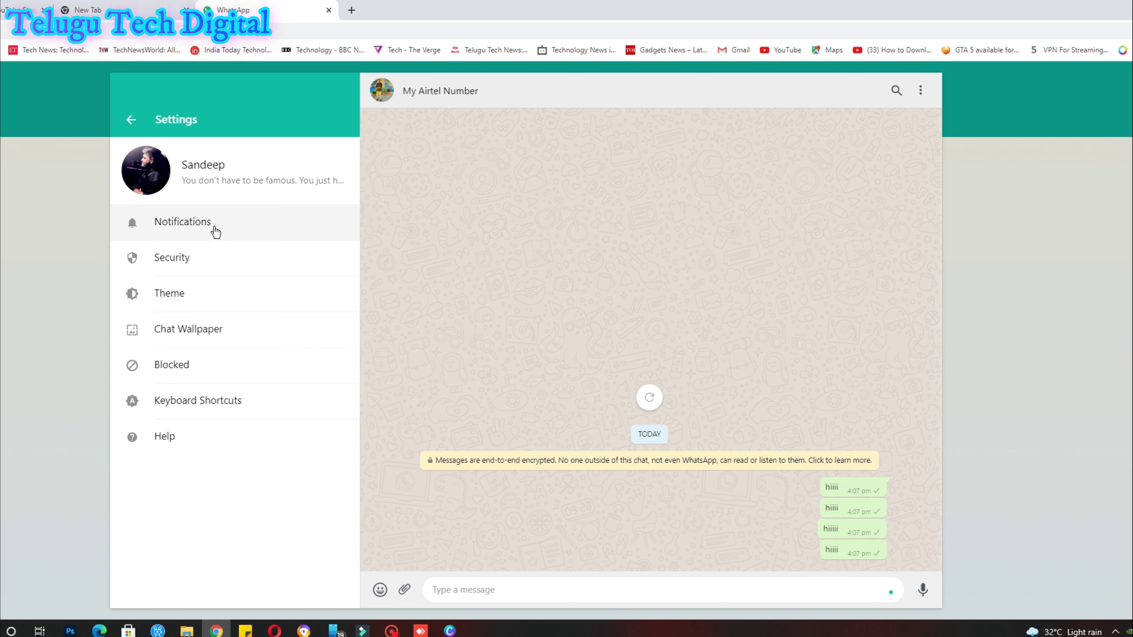
Enable 'Show security notifications on this computer' in Security settings.
left_click(224, 273)
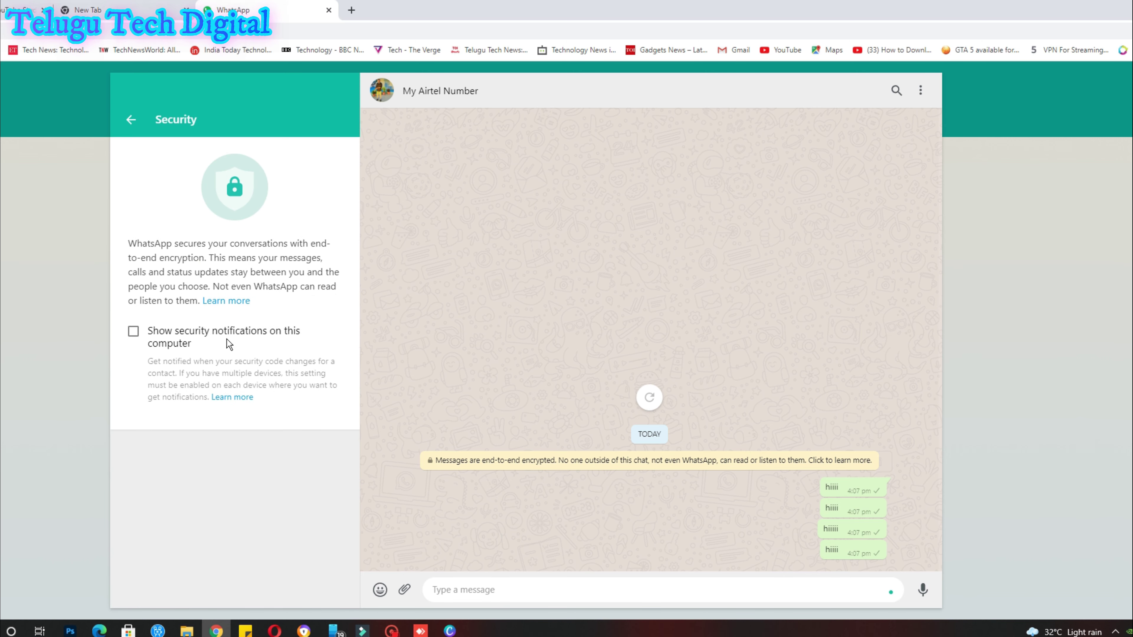
left_click(133, 331)
left_click(134, 120)
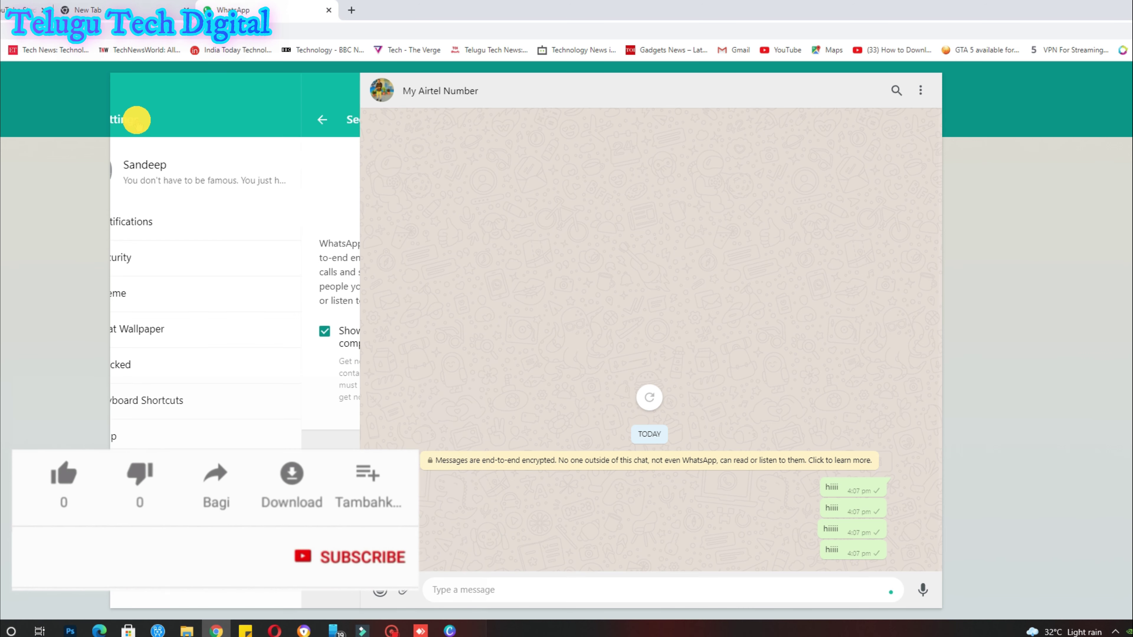